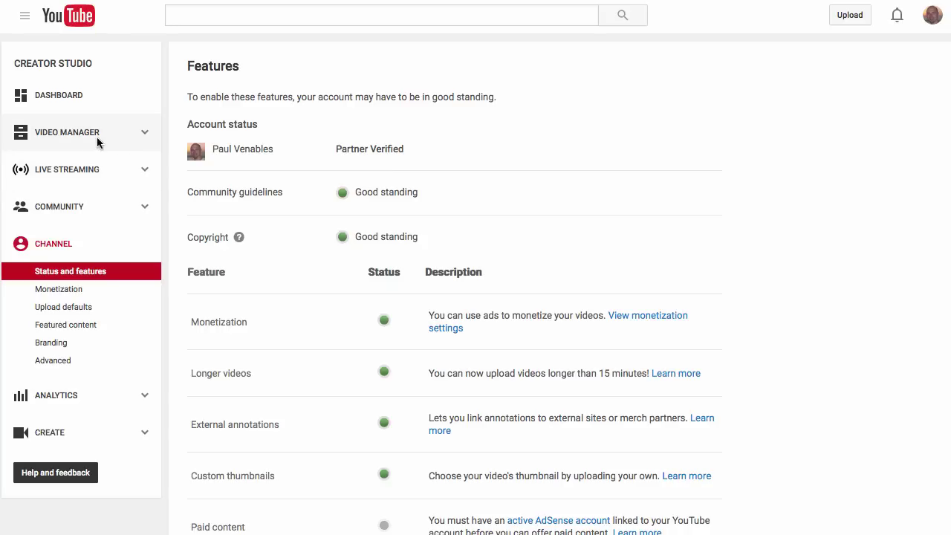
# Open Video Manager to list the channel's 65 uploaded videos.
pyautogui.click(96, 138)
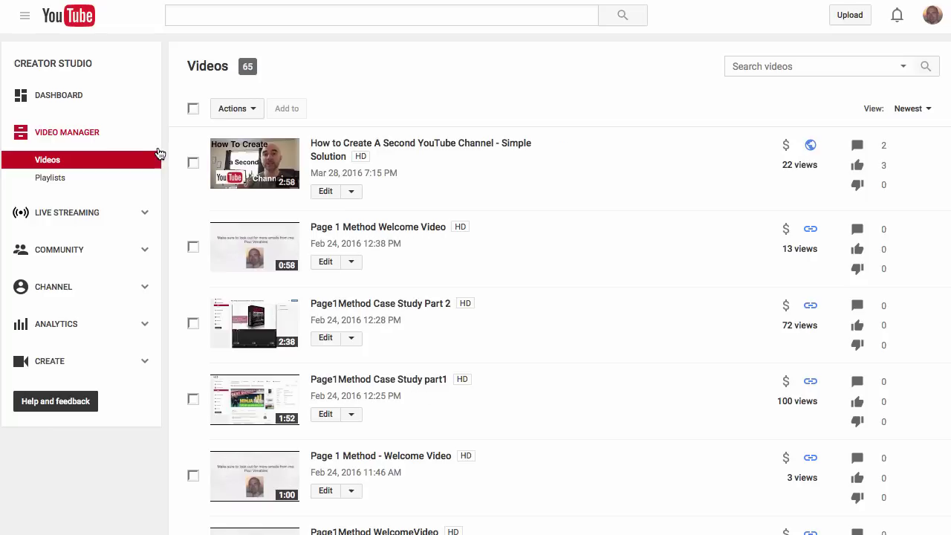
# Open the edit page of 'How to Create A Second YouTube Channel - Simple Solution' and review its thumbnail options.
pyautogui.click(321, 192)
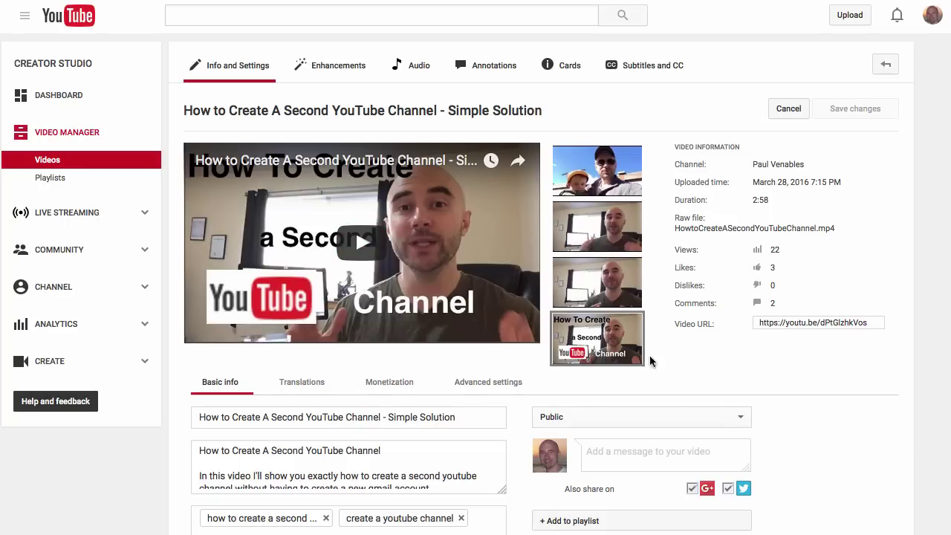
pyautogui.moveTo(602, 351)
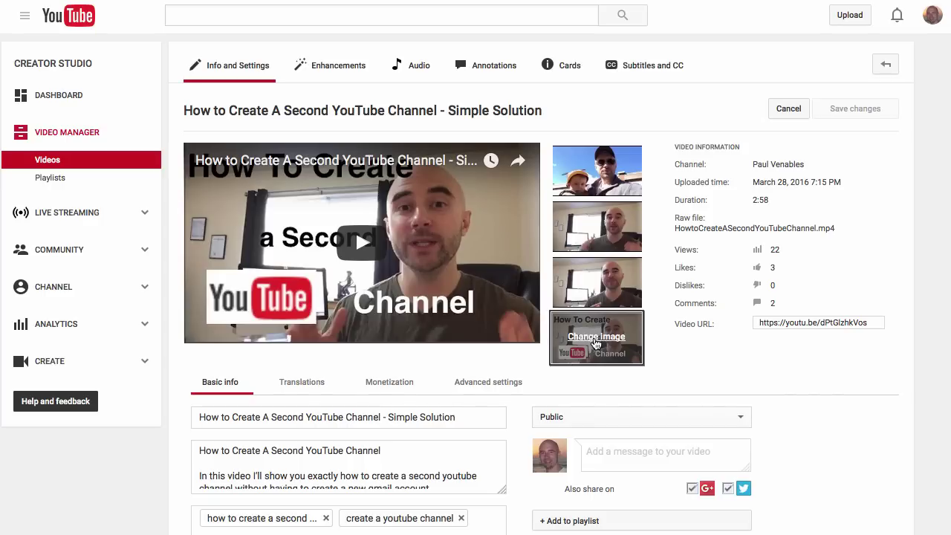
pyautogui.moveTo(619, 235)
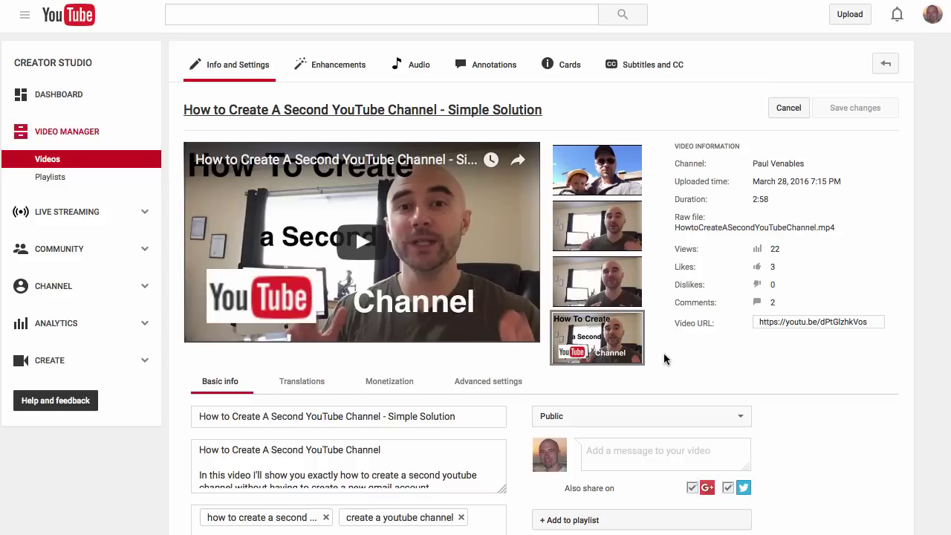
pyautogui.moveTo(595, 156)
# Open the video's watch page in a new tab and pause playback.
pyautogui.rightClick(480, 111)
pyautogui.press('Escape')
pyautogui.click(478, 112)
pyautogui.click(159, 357)
# Scrub the paused video to the clear talking-head frame at 1:58.
pyautogui.click(337, 370)
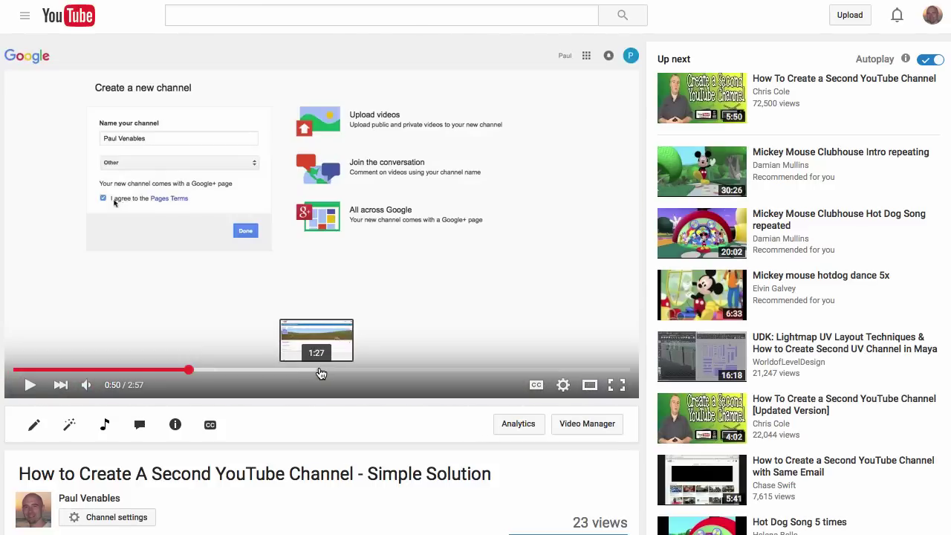
pyautogui.click(500, 370)
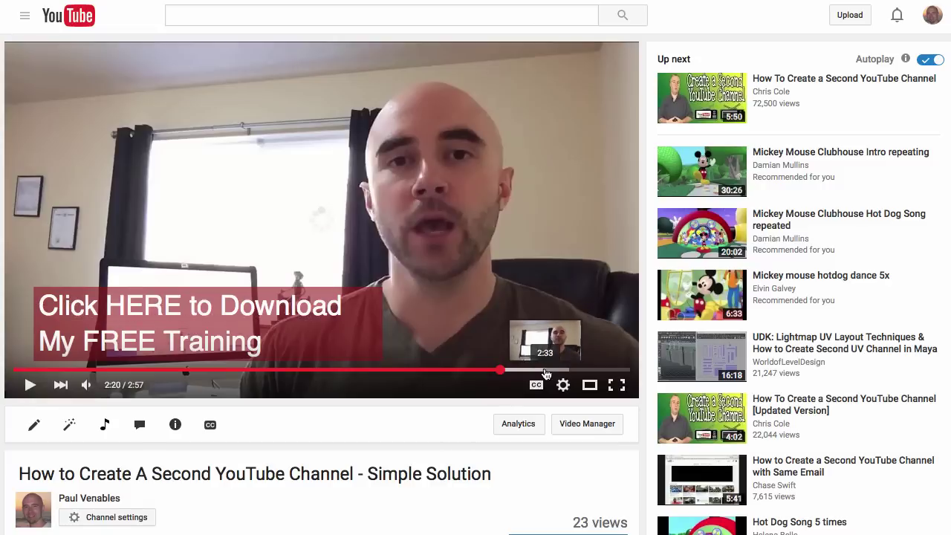
pyautogui.click(547, 370)
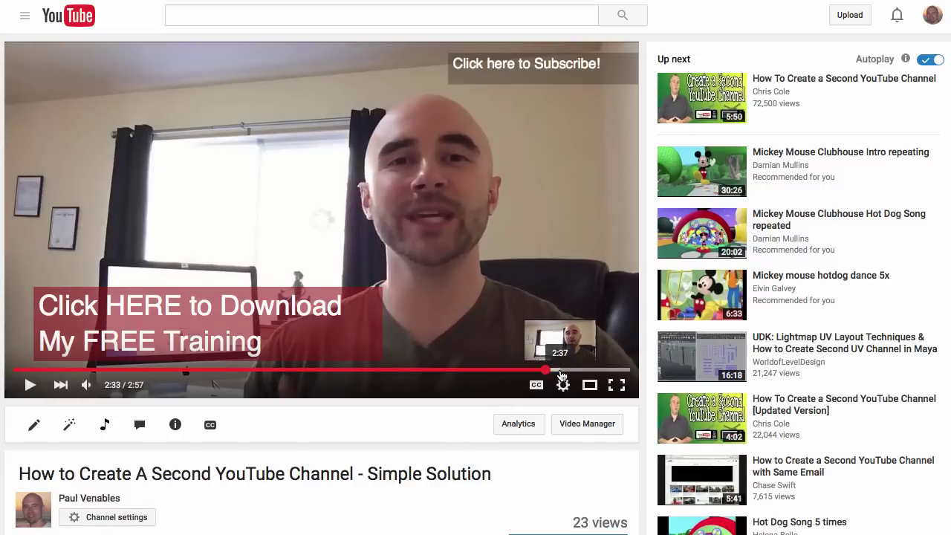
pyautogui.click(575, 370)
pyautogui.click(529, 370)
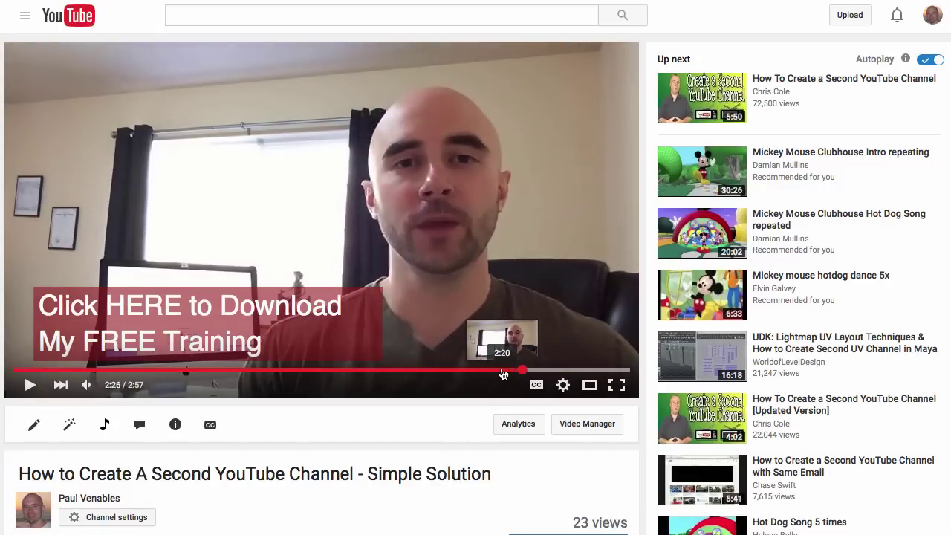
pyautogui.click(505, 370)
pyautogui.click(482, 370)
pyautogui.click(467, 370)
pyautogui.click(449, 370)
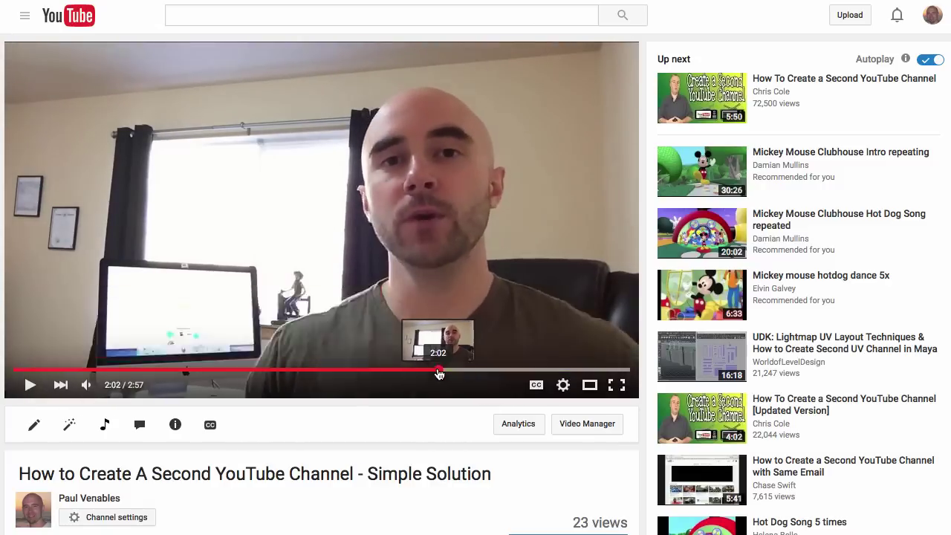
pyautogui.click(442, 371)
pyautogui.click(424, 370)
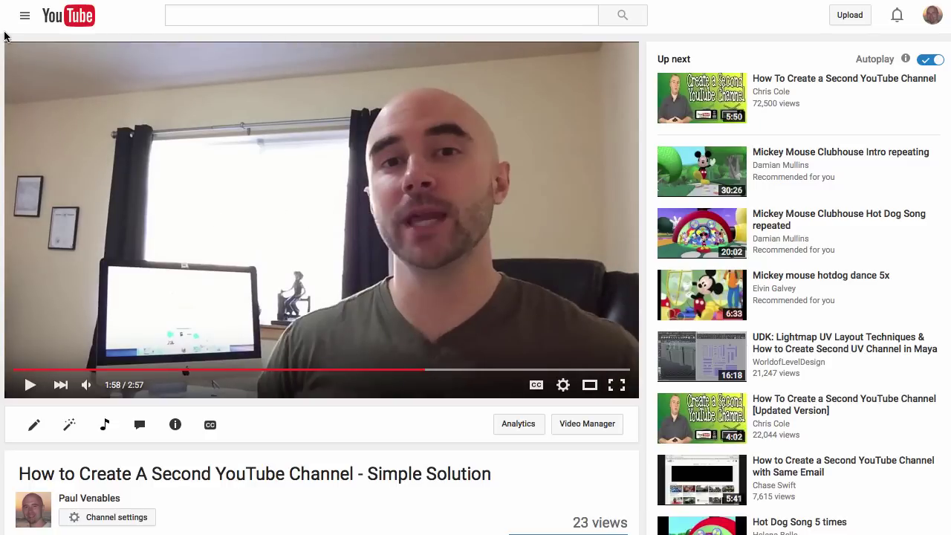
pyautogui.press('super+shift+4')
# Screenshot the paused video frame by marking the player area.
pyautogui.moveTo(6, 42); pyautogui.dragTo(637, 366)
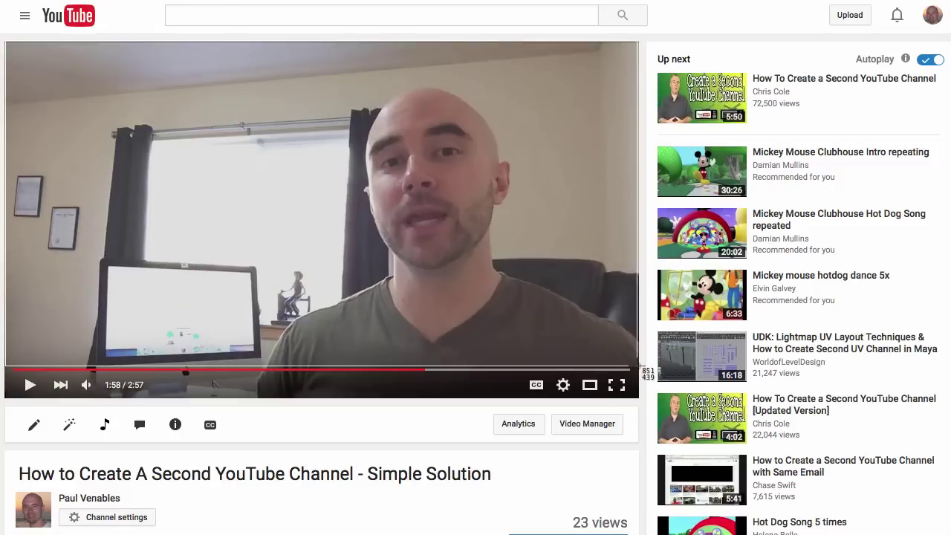
pyautogui.moveTo(637, 366); pyautogui.dragTo(637, 366)
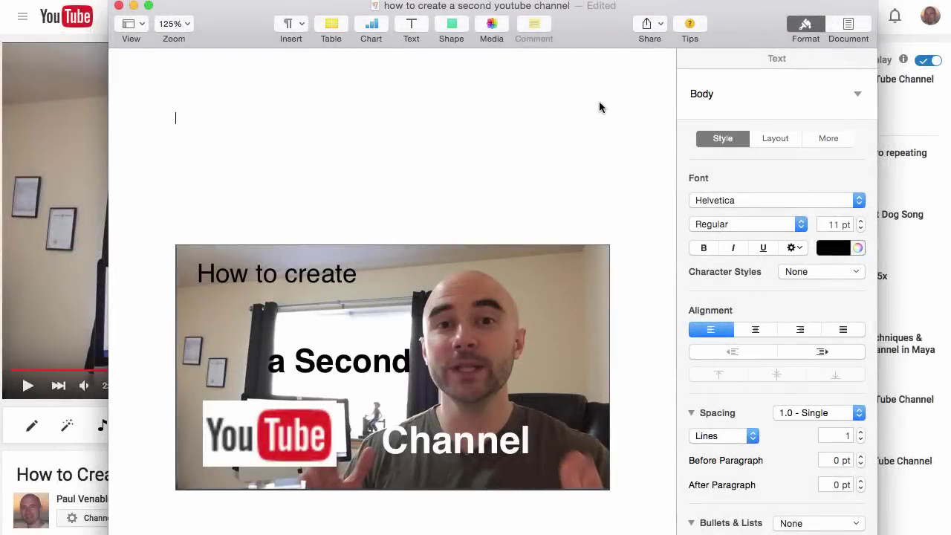
# Check the thumbnail's elements: background frame, YouTube logo, and the 'a Second' and 'Channel' text boxes.
pyautogui.moveTo(577, 14); pyautogui.dragTo(579, 19)
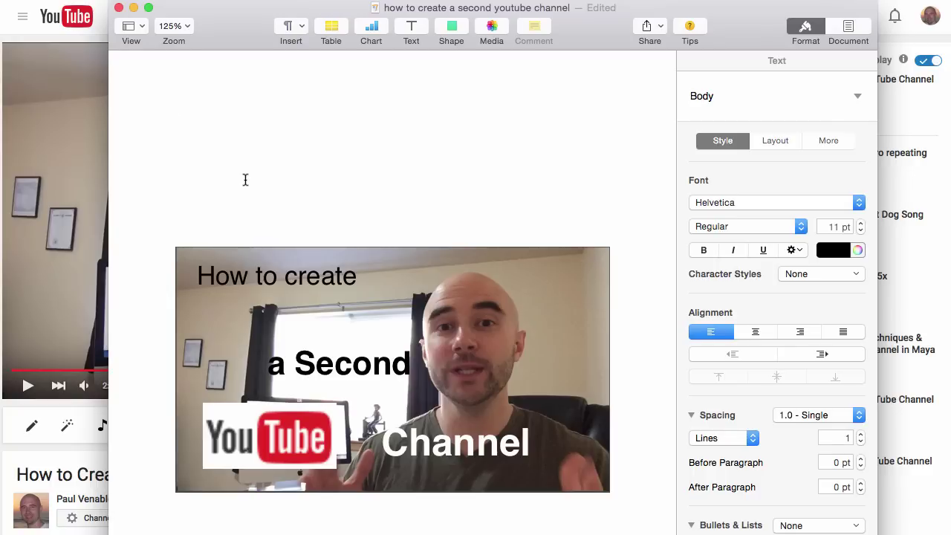
pyautogui.click(364, 269)
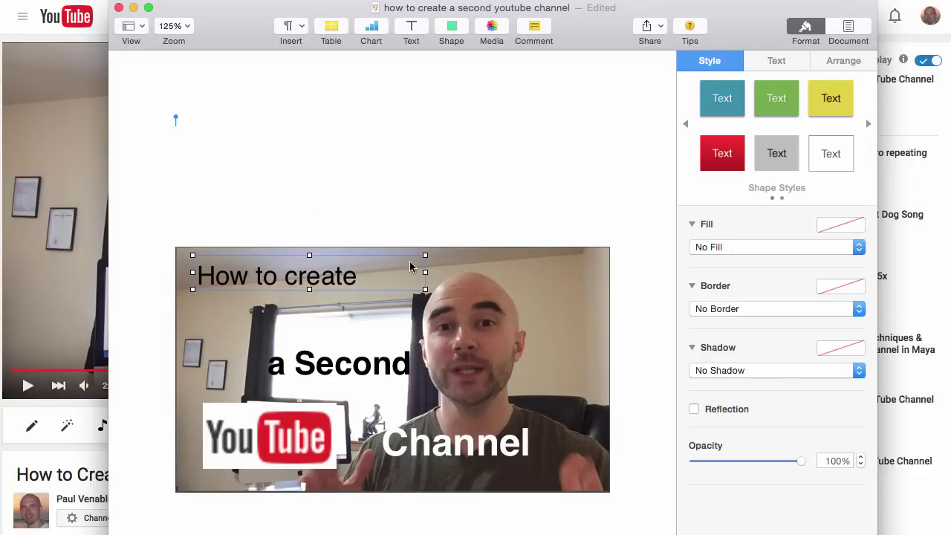
pyautogui.click(513, 277)
pyautogui.click(516, 219)
pyautogui.click(517, 218)
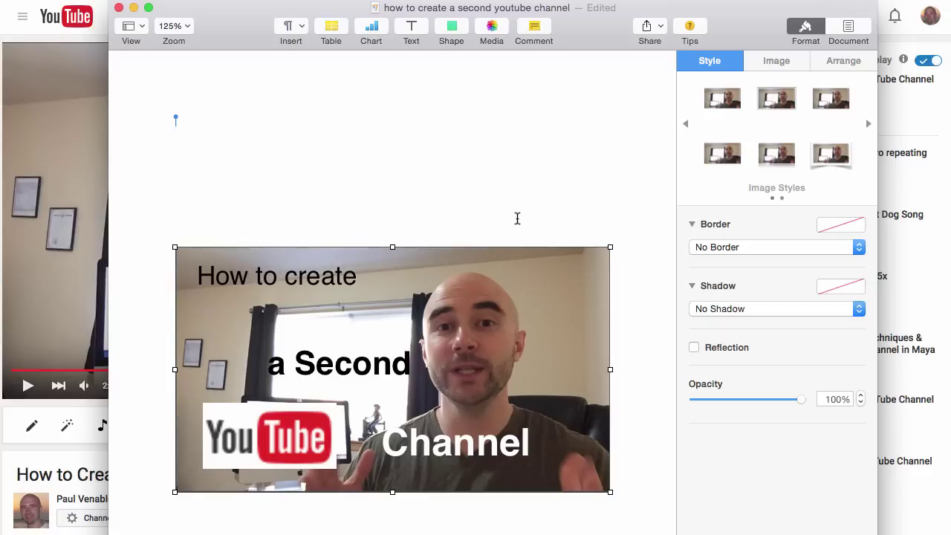
pyautogui.click(270, 281)
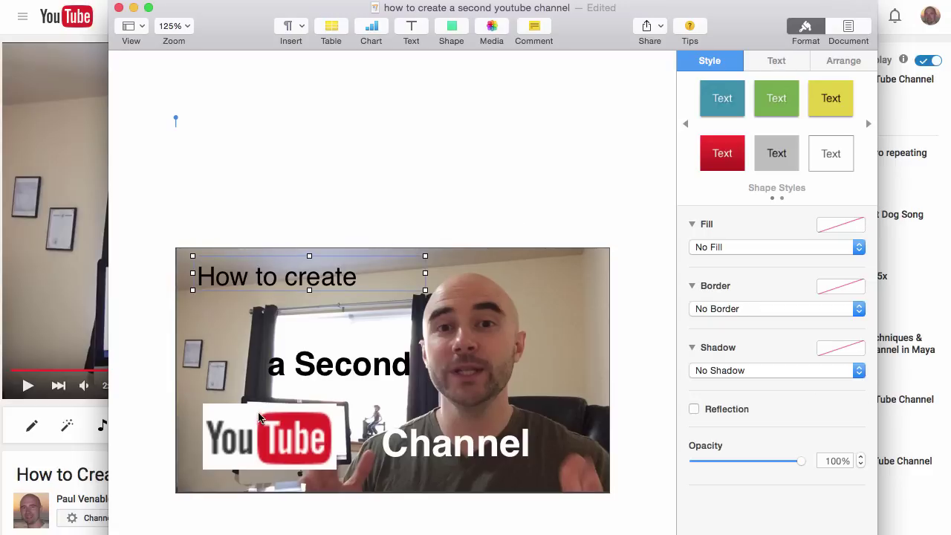
pyautogui.click(260, 421)
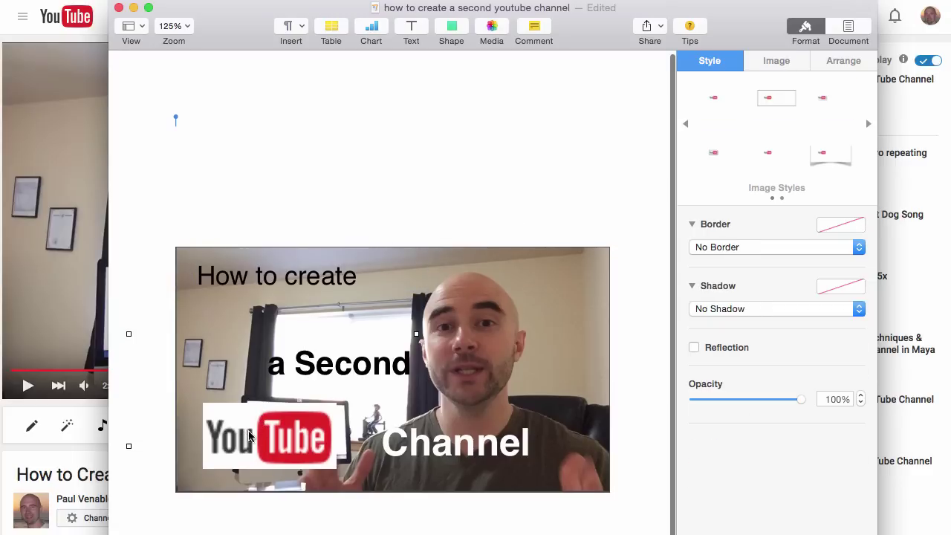
pyautogui.click(428, 450)
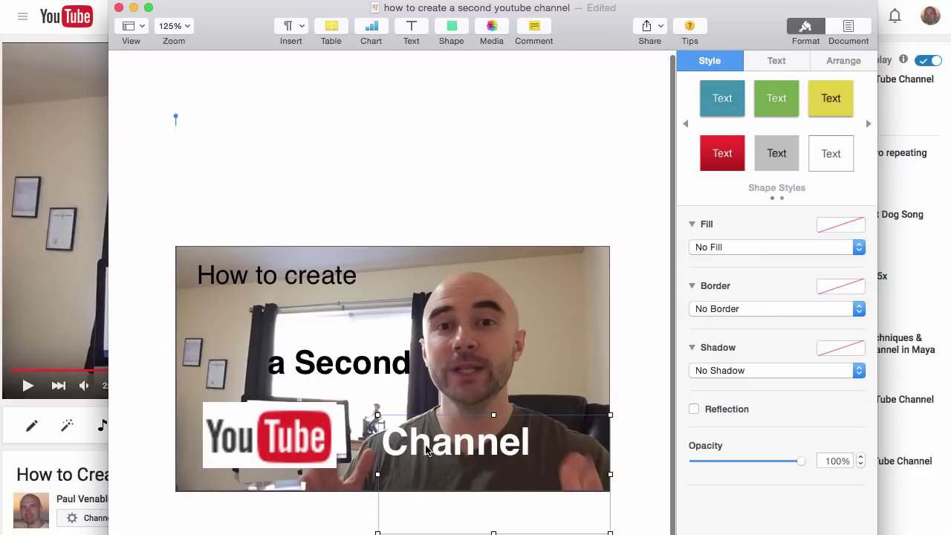
pyautogui.click(348, 364)
# Select the entire 'How to create' line for editing.
pyautogui.click(316, 293)
pyautogui.doubleClick(316, 279)
pyautogui.moveTo(358, 276); pyautogui.dragTo(196, 275)
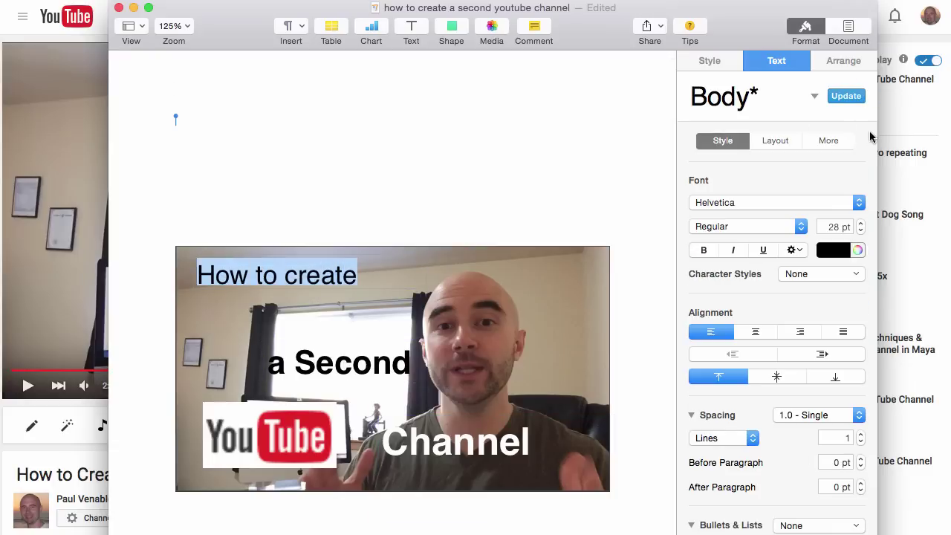
# Make the 'How to create' line bold at 31 pt.
pyautogui.click(862, 231)
pyautogui.click(862, 230)
pyautogui.click(861, 225)
pyautogui.click(861, 224)
pyautogui.click(862, 224)
pyautogui.click(861, 224)
pyautogui.click(862, 225)
pyautogui.click(715, 251)
# Widen and heighten the title text box so the line fits.
pyautogui.click(402, 272)
pyautogui.moveTo(429, 279); pyautogui.dragTo(444, 278)
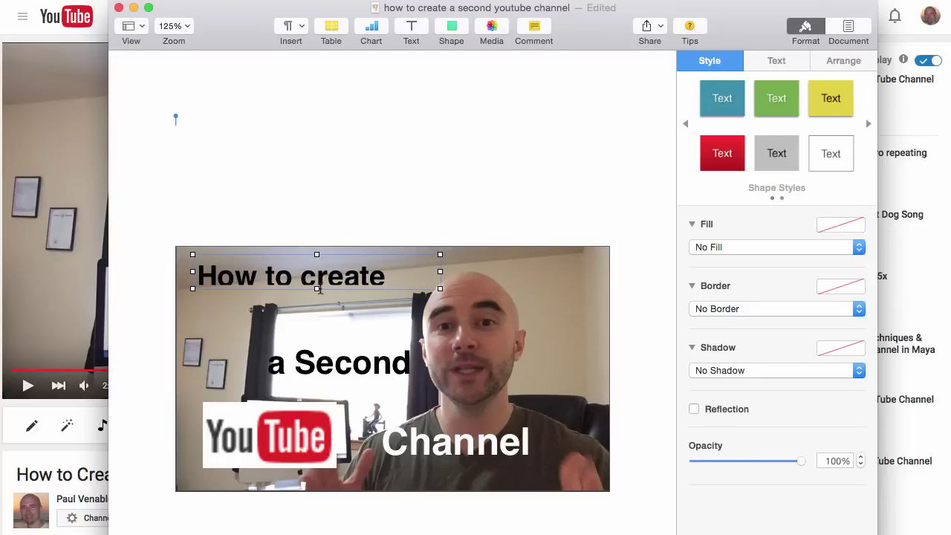
pyautogui.click(320, 285)
pyautogui.click(317, 288)
pyautogui.moveTo(318, 292); pyautogui.dragTo(318, 300)
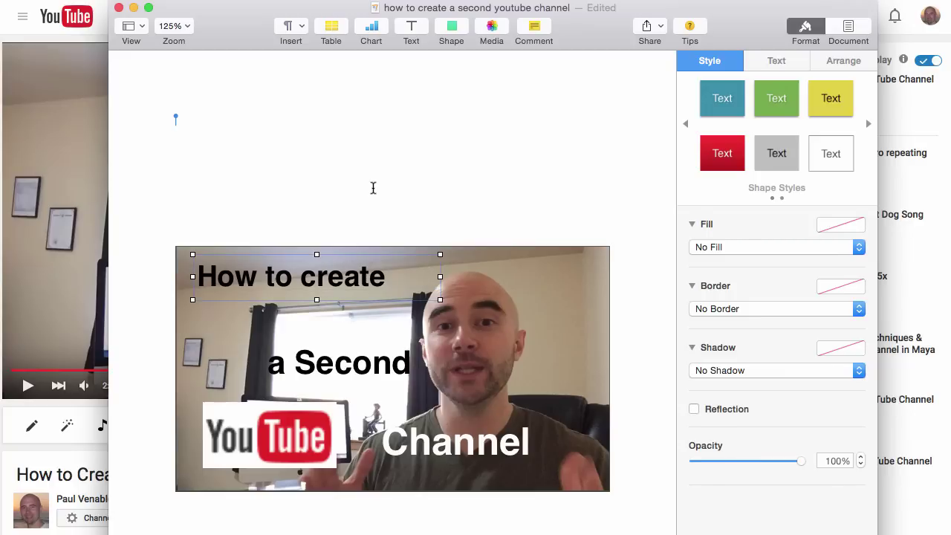
pyautogui.click(370, 227)
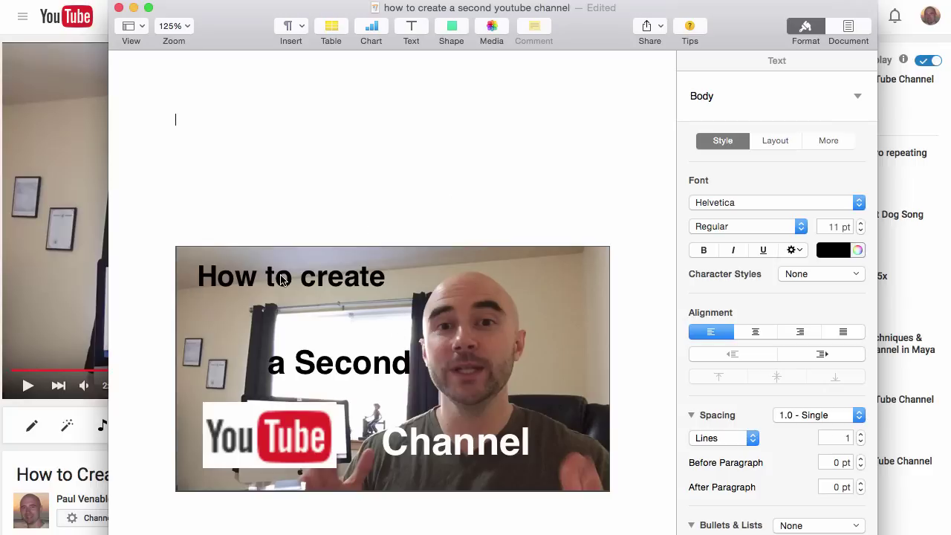
# Select the title line and capitalise it to read 'How to Create'.
pyautogui.click(341, 280)
pyautogui.click(351, 269)
pyautogui.doubleClick(344, 275)
pyautogui.tripleClick(345, 275)
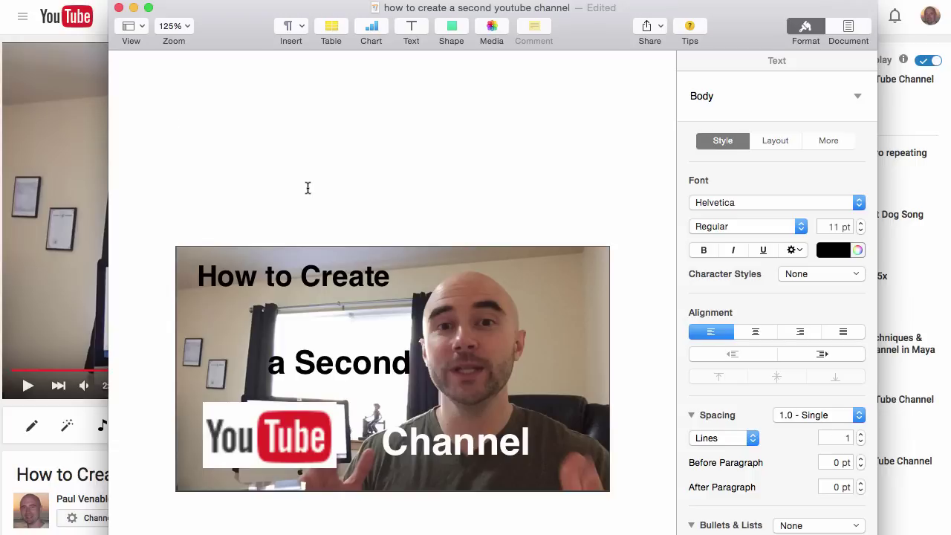
pyautogui.press('super+shift+4')
# Screenshot the finished thumbnail image for upload.
pyautogui.moveTo(175, 246); pyautogui.dragTo(611, 493)
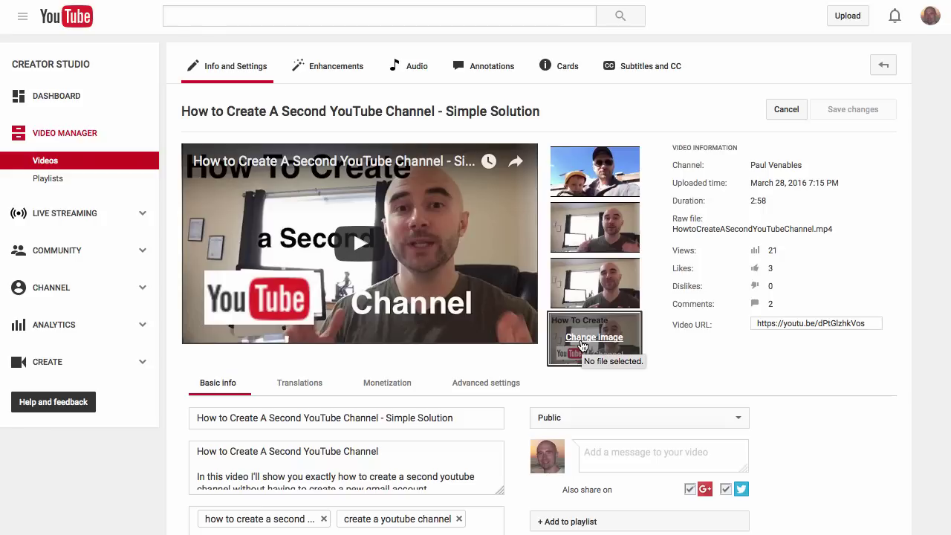